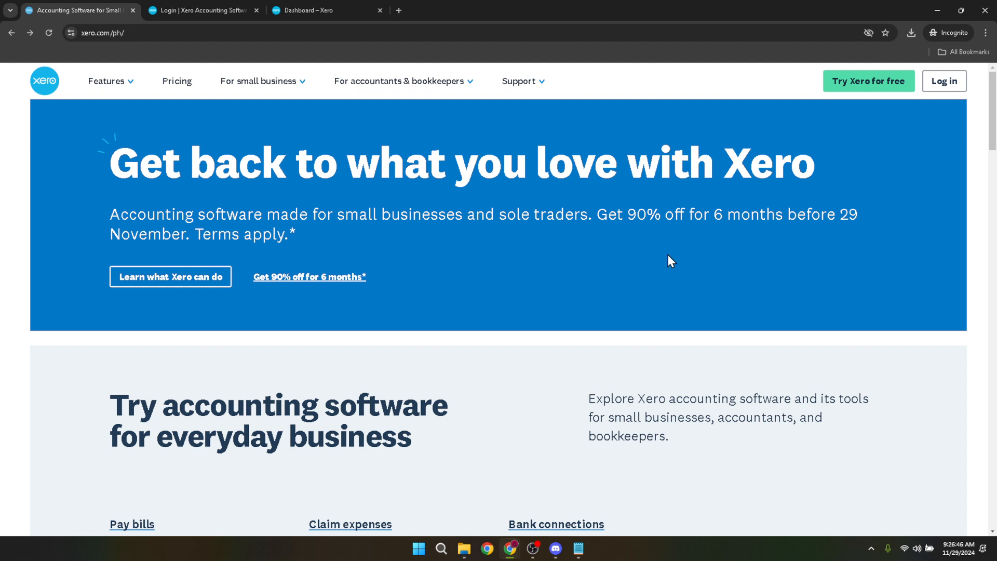
Step: Look over the Xero home page address and the e-mail and password fields on the login page
{"action": "left_click", "coordinate": [576, 34]}
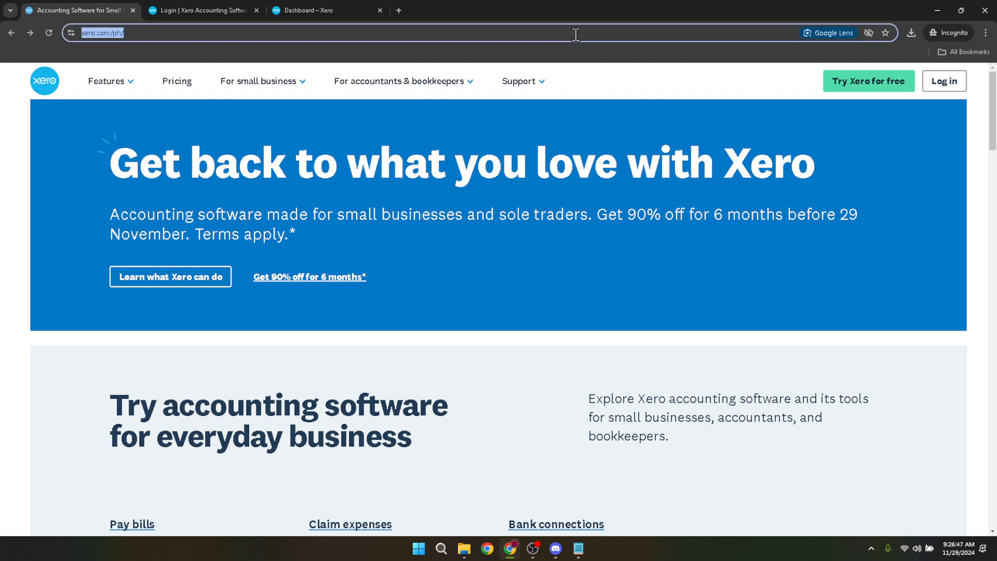
{"action": "left_click", "coordinate": [612, 90]}
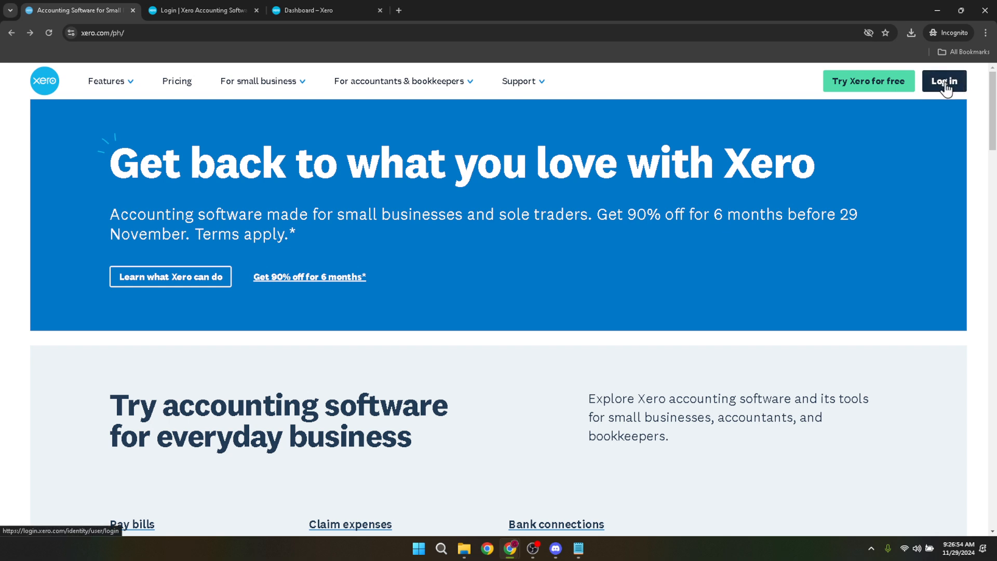
{"action": "left_click", "coordinate": [187, 20]}
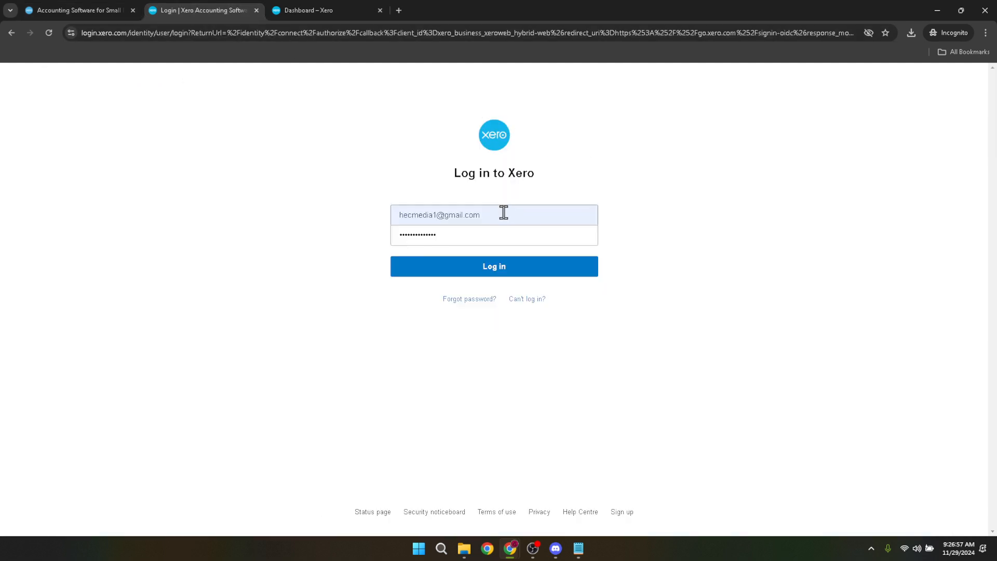
{"action": "left_click_drag", "start_coordinate": [505, 215], "coordinate": [378, 221]}
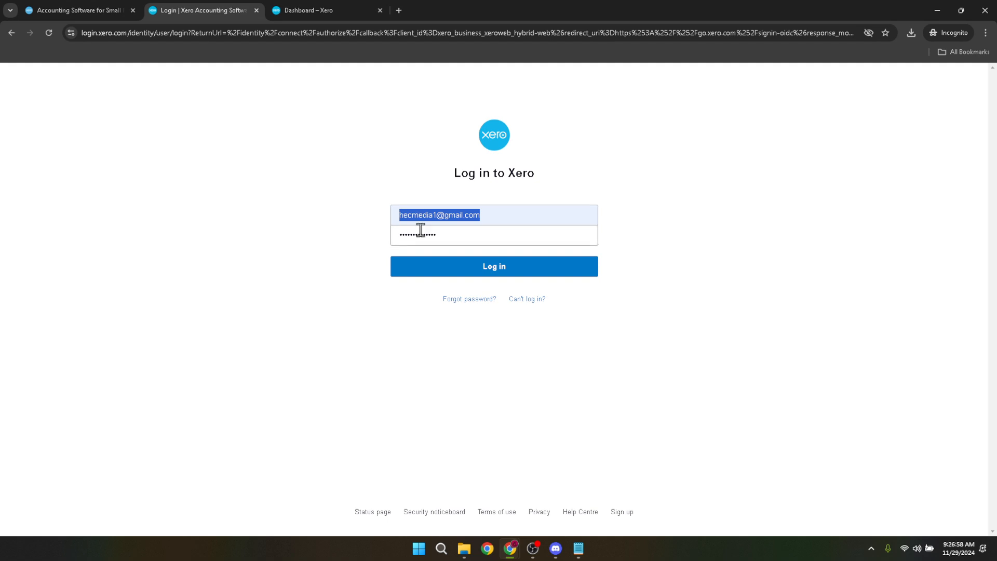
{"action": "left_click_drag", "start_coordinate": [468, 236], "coordinate": [381, 238]}
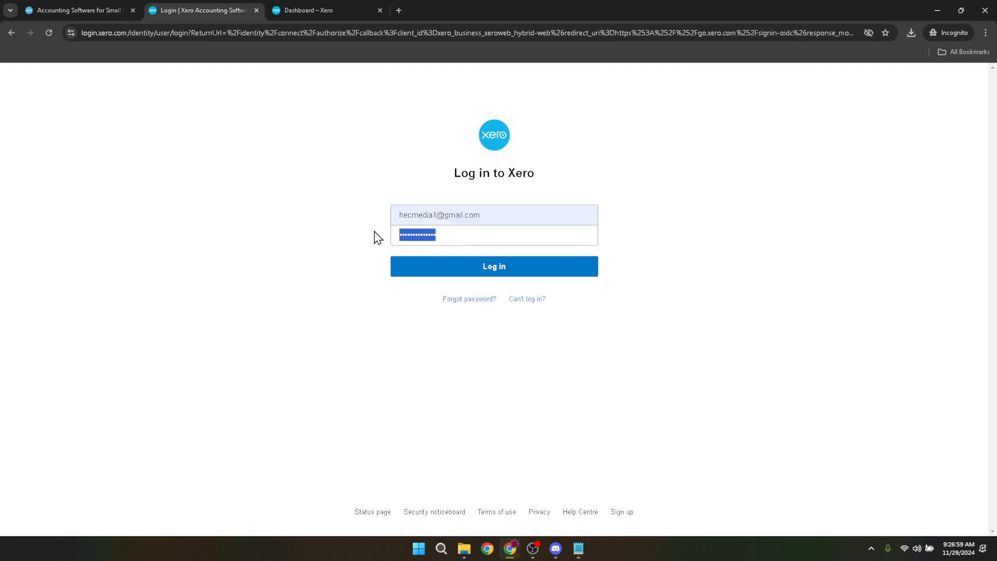
{"action": "left_click", "coordinate": [575, 252]}
Step: Go to the Xero dashboard and switch the organisation from Demo Company (Global) to HEC Media
{"action": "left_click", "coordinate": [325, 11]}
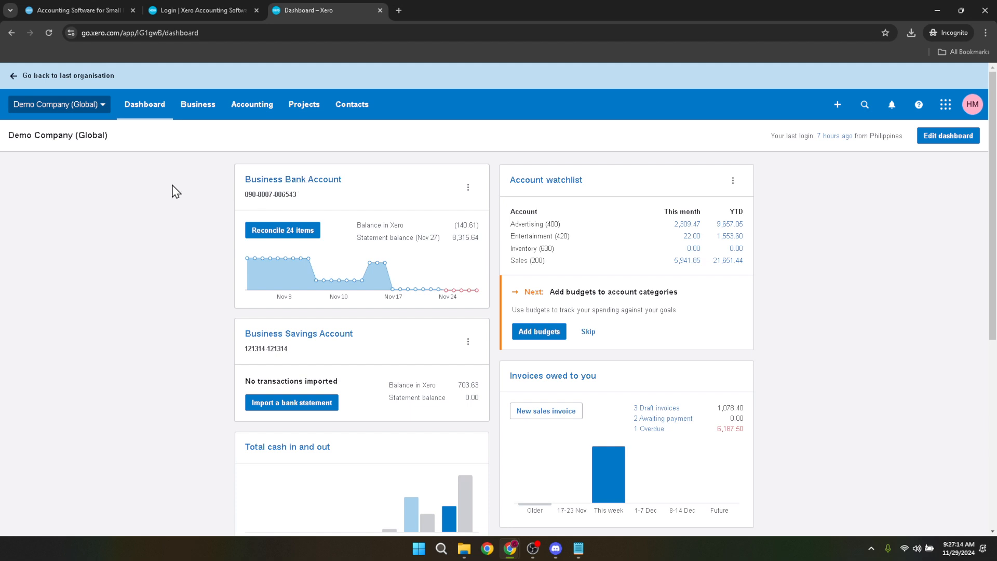
{"action": "left_click", "coordinate": [81, 115]}
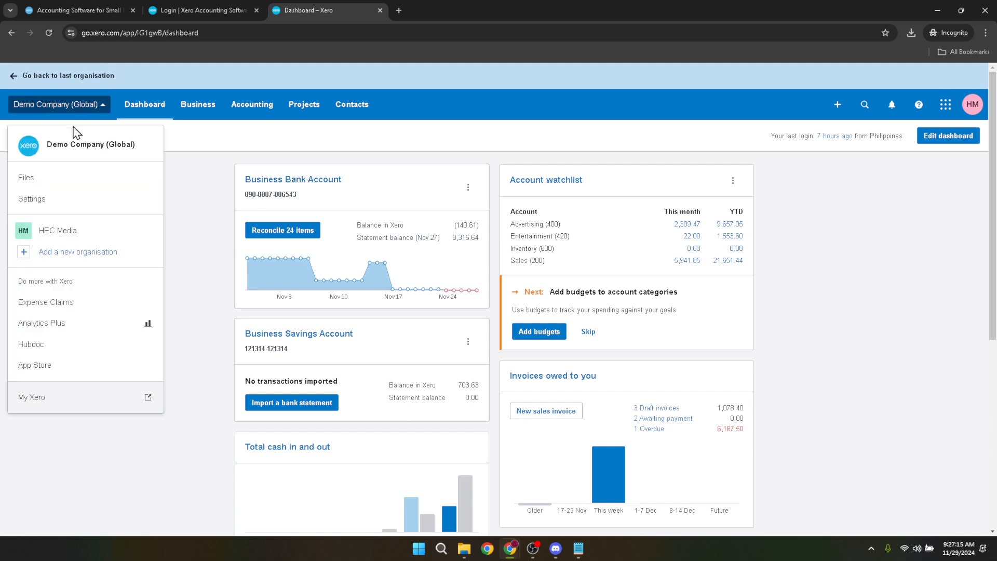
{"action": "left_click", "coordinate": [55, 230]}
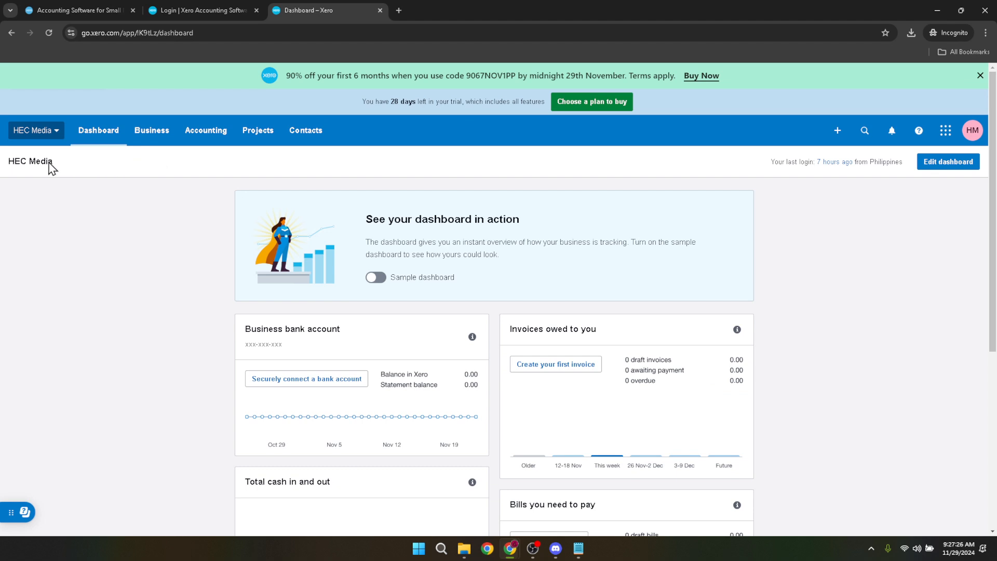
Step: Open the Users page in the HEC Media organisation settings and start a new user invitation
{"action": "left_click", "coordinate": [33, 137]}
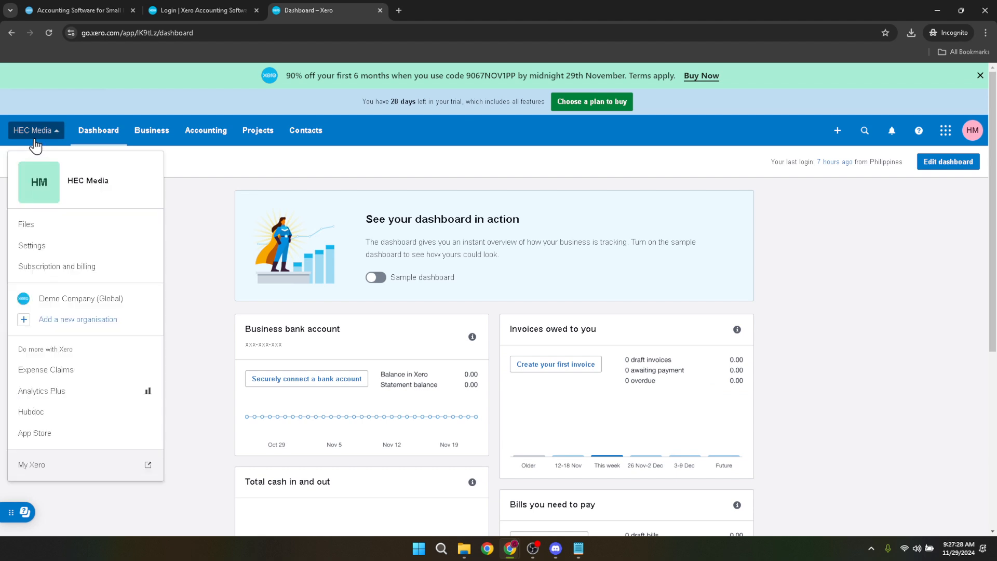
{"action": "left_click", "coordinate": [34, 251]}
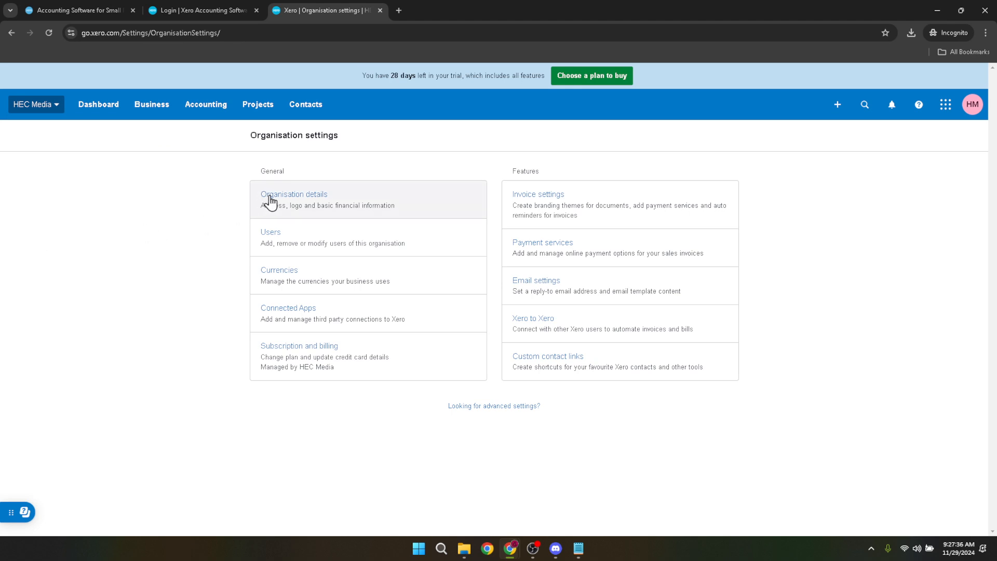
{"action": "left_click", "coordinate": [276, 234]}
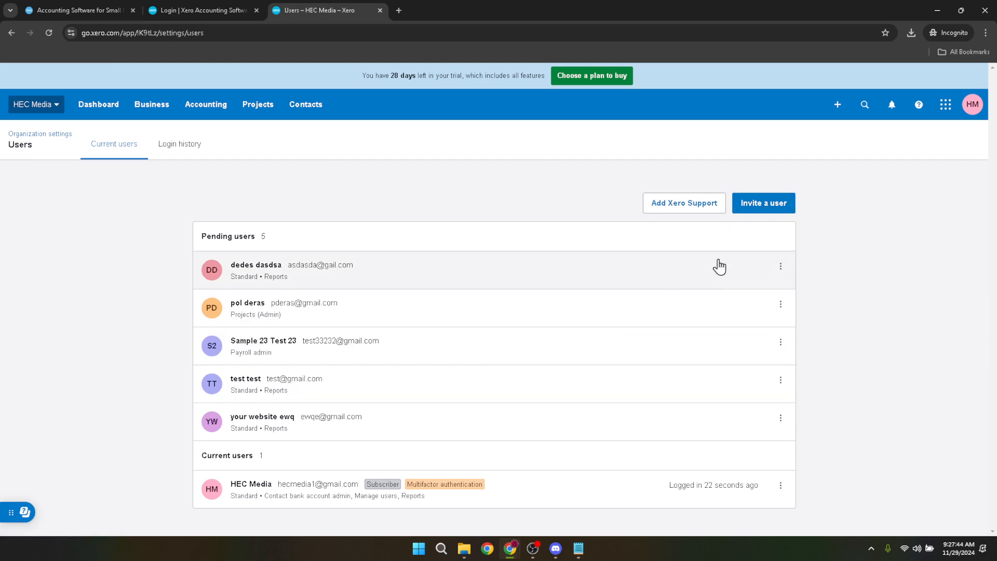
{"action": "left_click", "coordinate": [769, 208]}
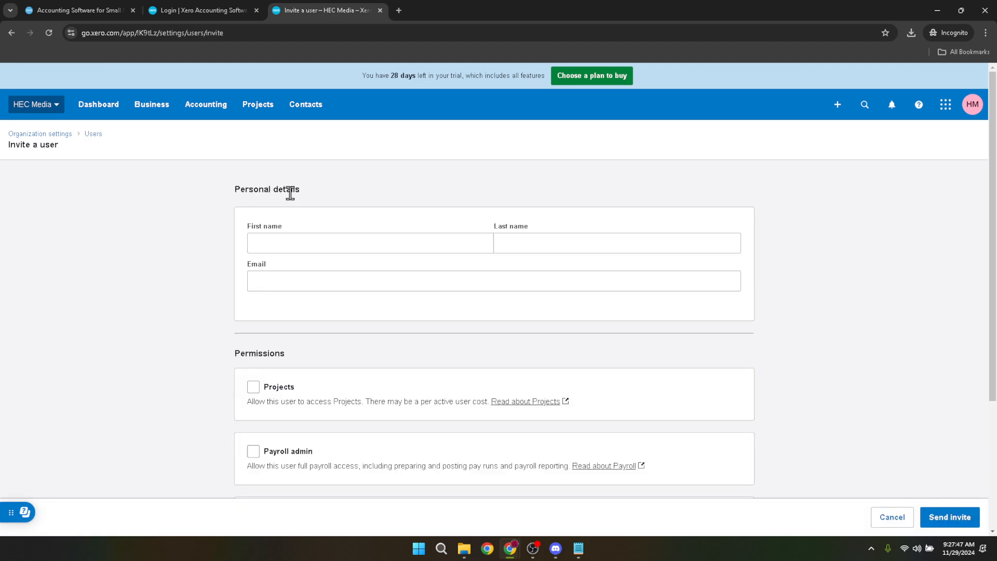
Step: Fill in the invitee's first name, last name and e-mail address in the personal details
{"action": "left_click", "coordinate": [318, 242]}
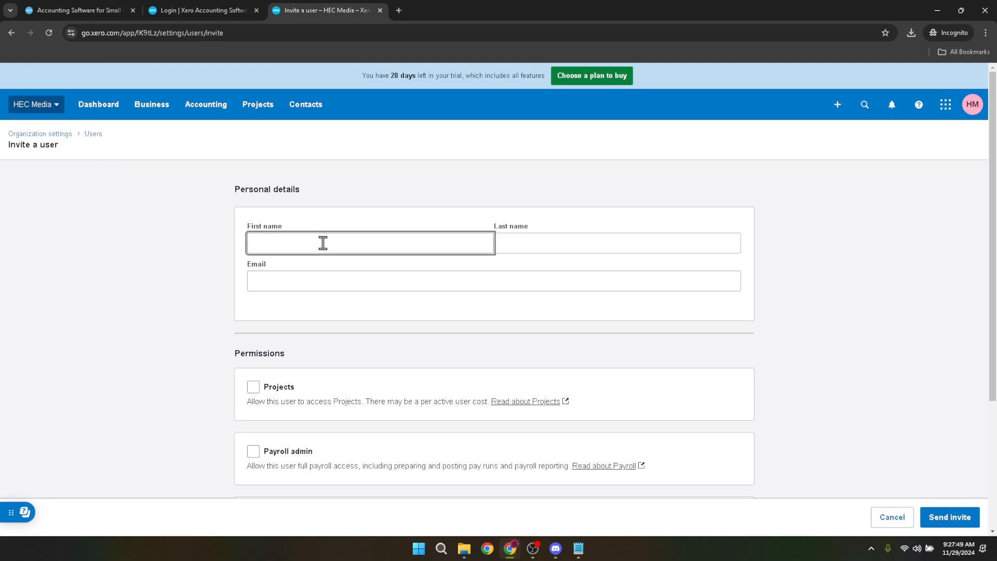
{"action": "left_click", "coordinate": [567, 237]}
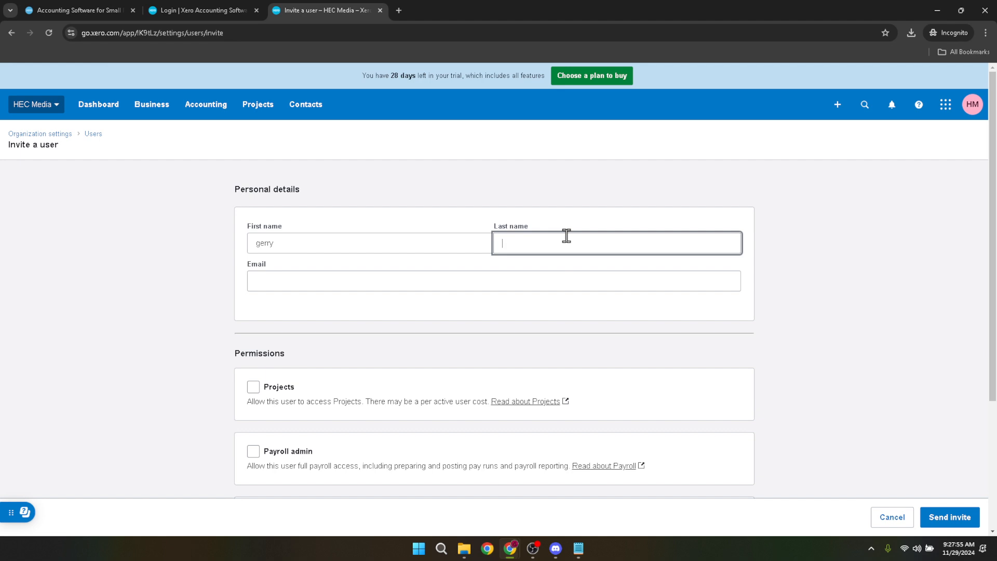
{"action": "left_click", "coordinate": [553, 280]}
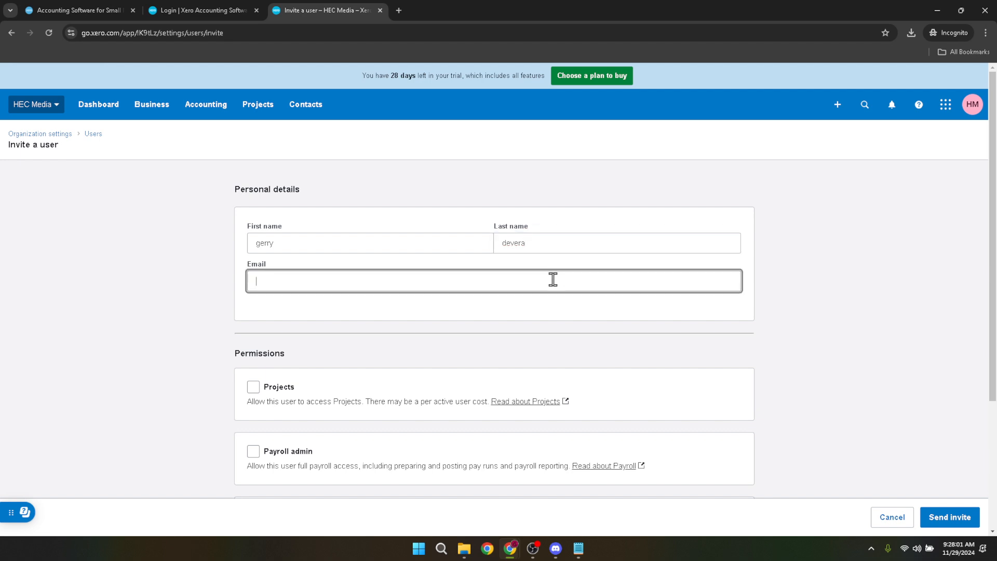
Step: Grant the invitee the Projects permission with Standard access and send the invite
{"action": "left_click", "coordinate": [267, 389]}
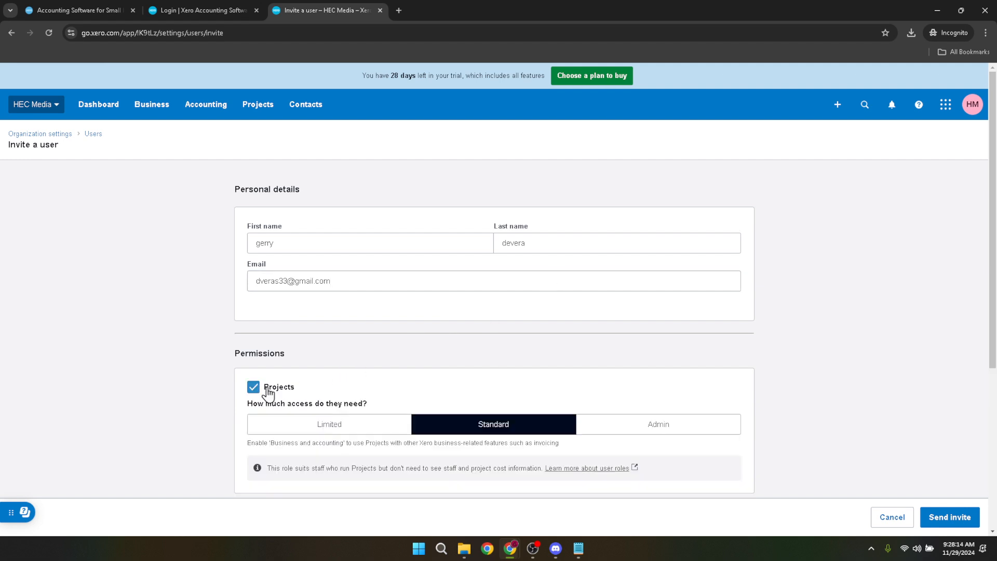
{"action": "scroll", "coordinate": [623, 369], "scroll_direction": "down", "scroll_amount": 5}
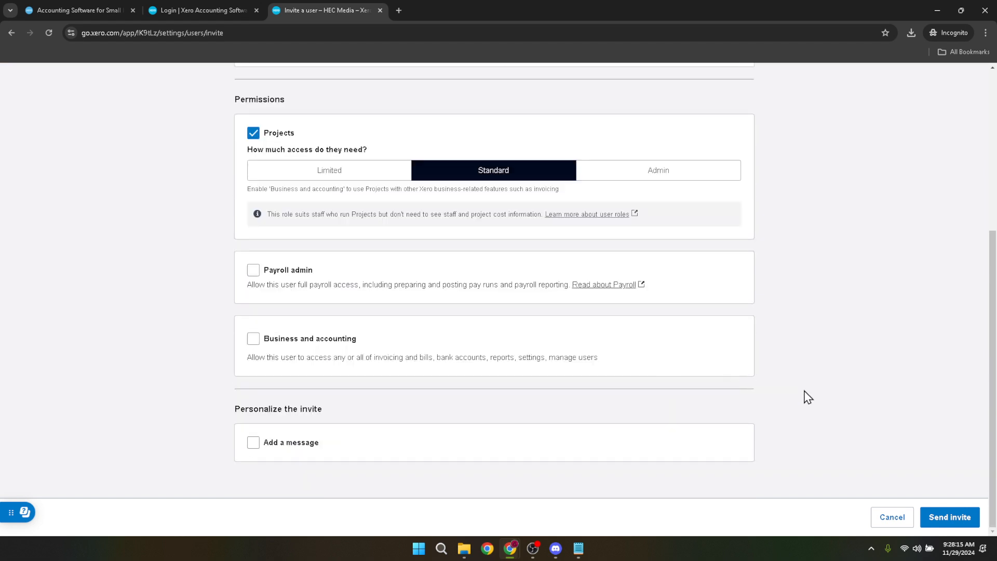
{"action": "left_click", "coordinate": [937, 518]}
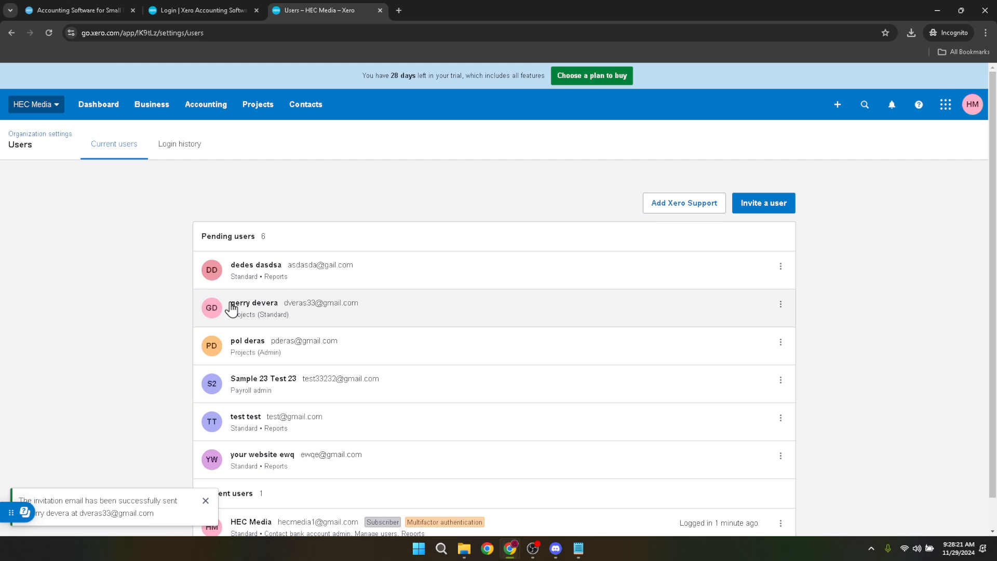
Step: View the newly invited user's permissions page and return to the users list
{"action": "left_click", "coordinate": [552, 323]}
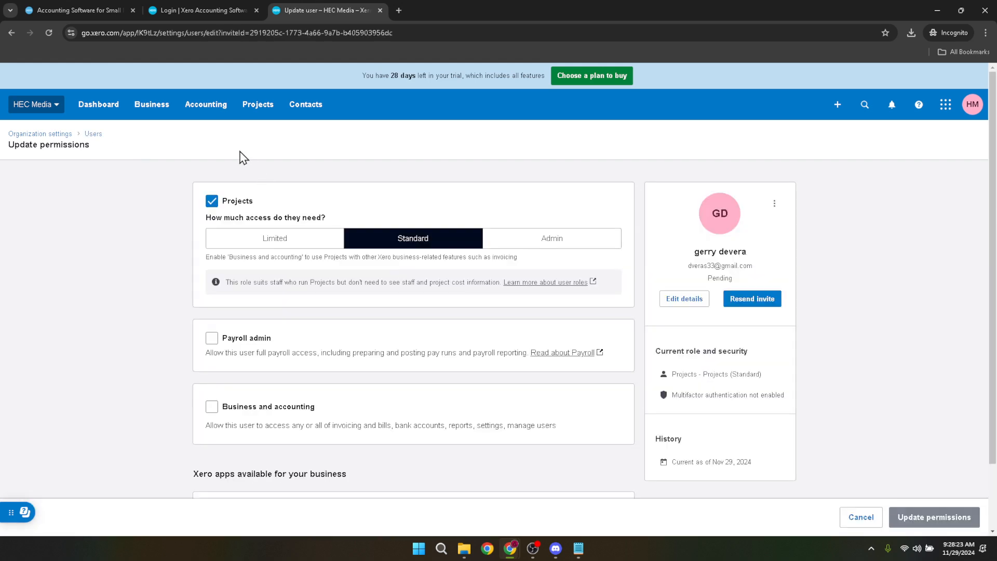
{"action": "left_click", "coordinate": [11, 33]}
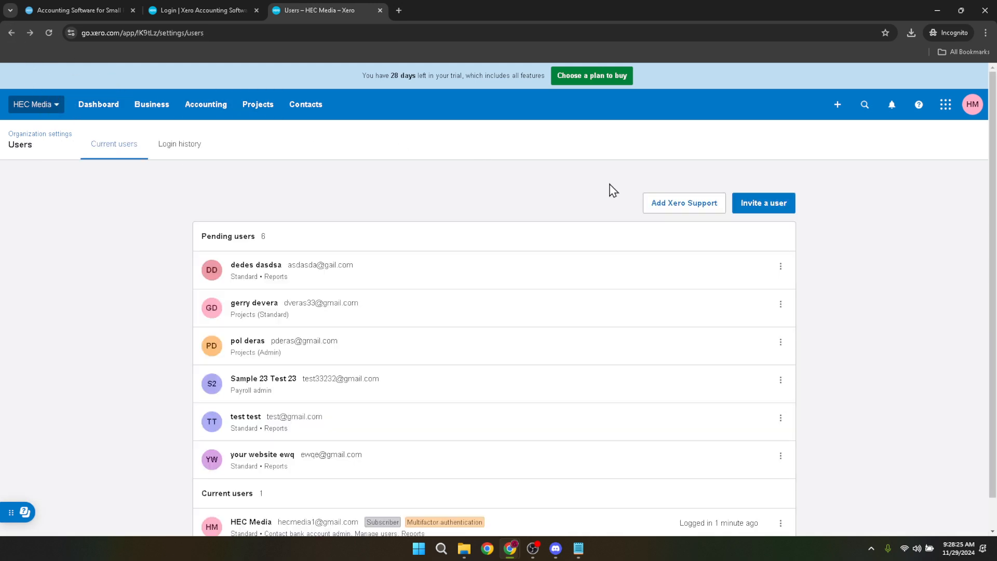
Step: Delete the first pending user in the list and the pending Payroll admin user "Sample 23 Test 23"
{"action": "left_click", "coordinate": [784, 275]}
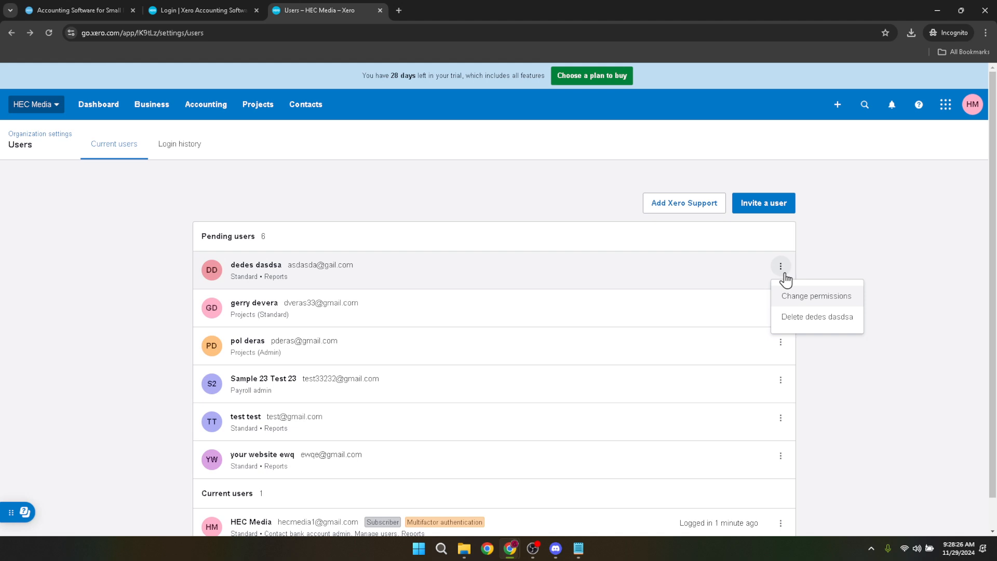
{"action": "left_click", "coordinate": [804, 316]}
{"action": "left_click", "coordinate": [524, 318]}
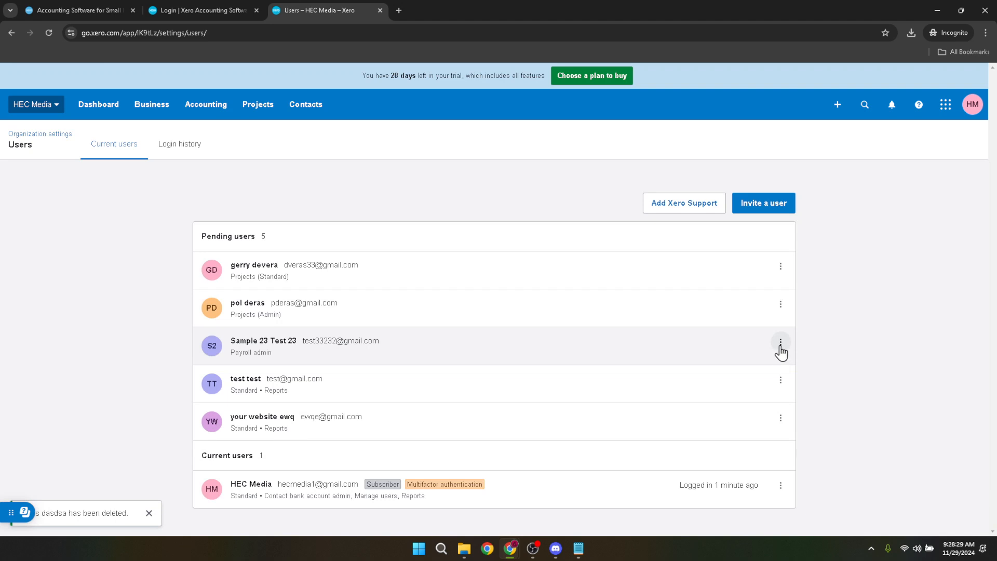
{"action": "left_click", "coordinate": [781, 343]}
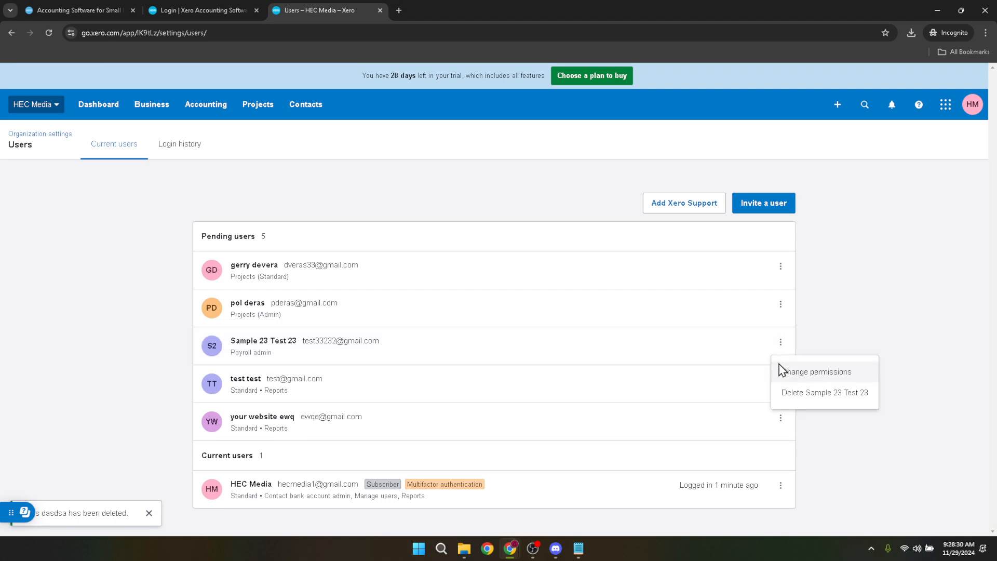
{"action": "left_click", "coordinate": [792, 393]}
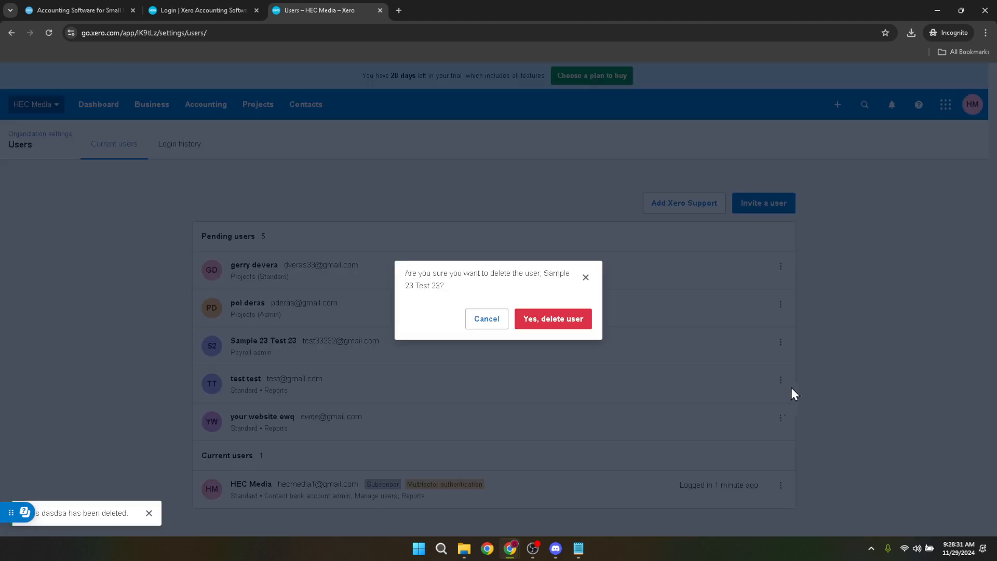
{"action": "left_click", "coordinate": [556, 322]}
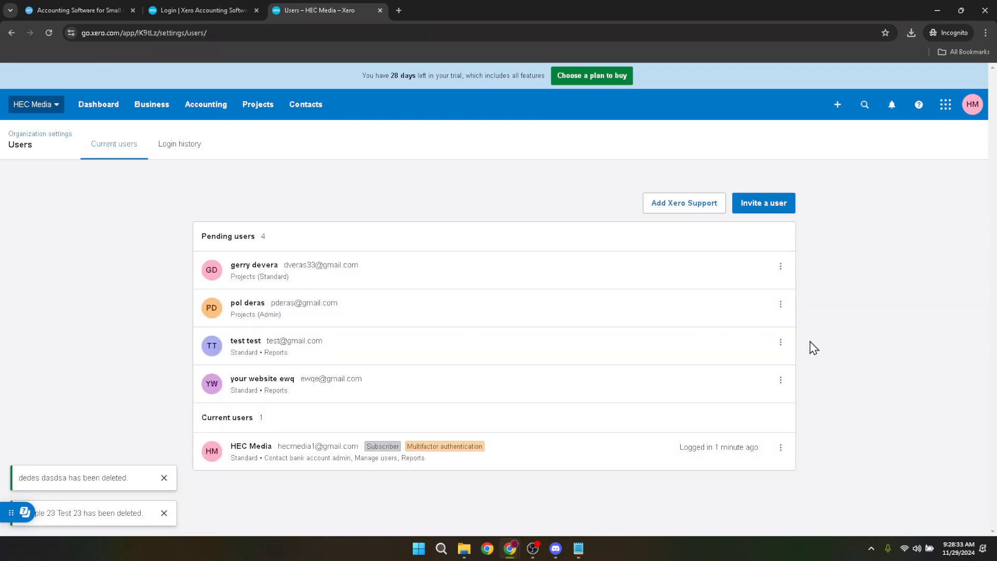
Step: Delete the pending users "test test" and "your website ewq", confirming each deletion
{"action": "left_click", "coordinate": [781, 343]}
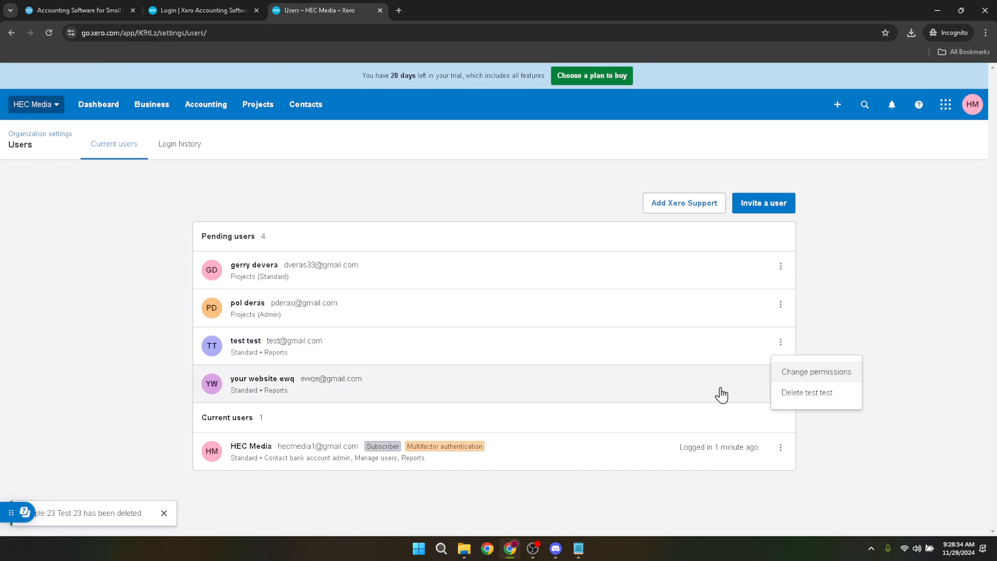
{"action": "left_click", "coordinate": [798, 394]}
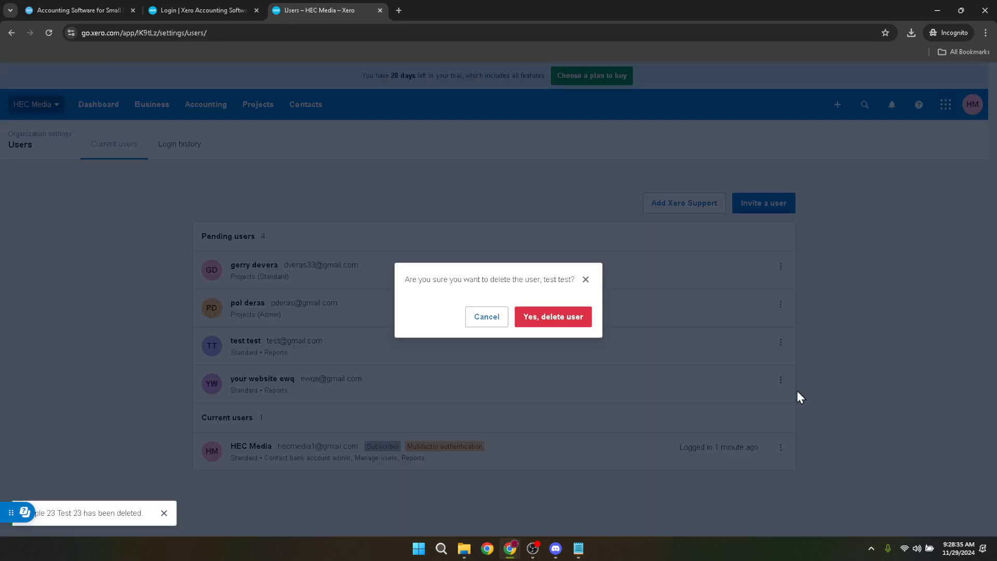
{"action": "left_click", "coordinate": [542, 315]}
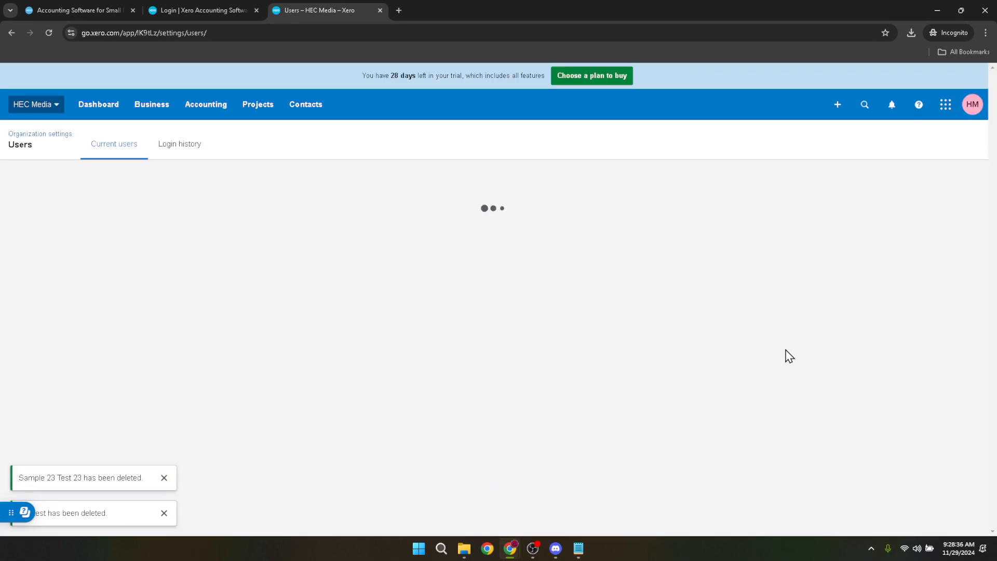
{"action": "left_click", "coordinate": [781, 344]}
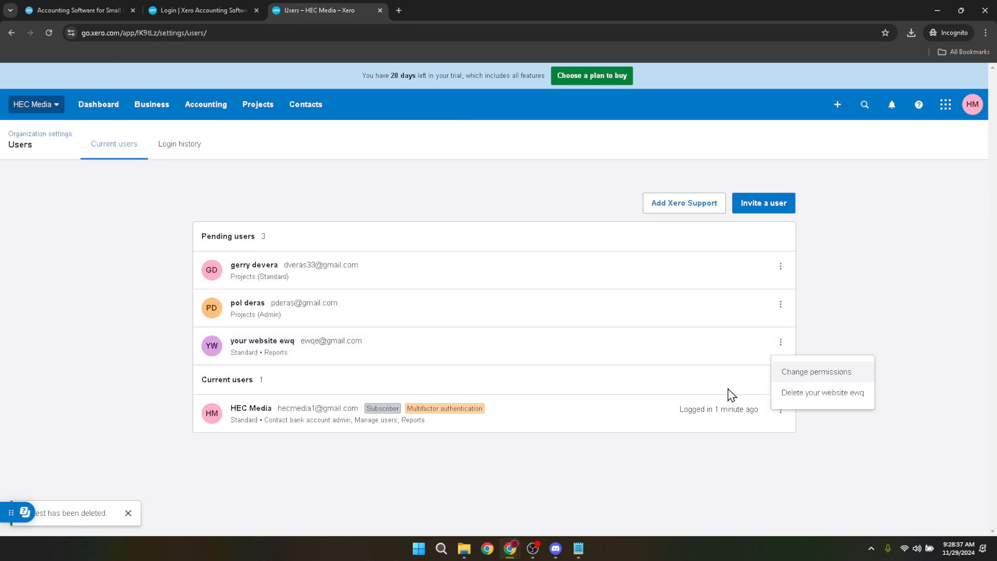
{"action": "left_click", "coordinate": [797, 394]}
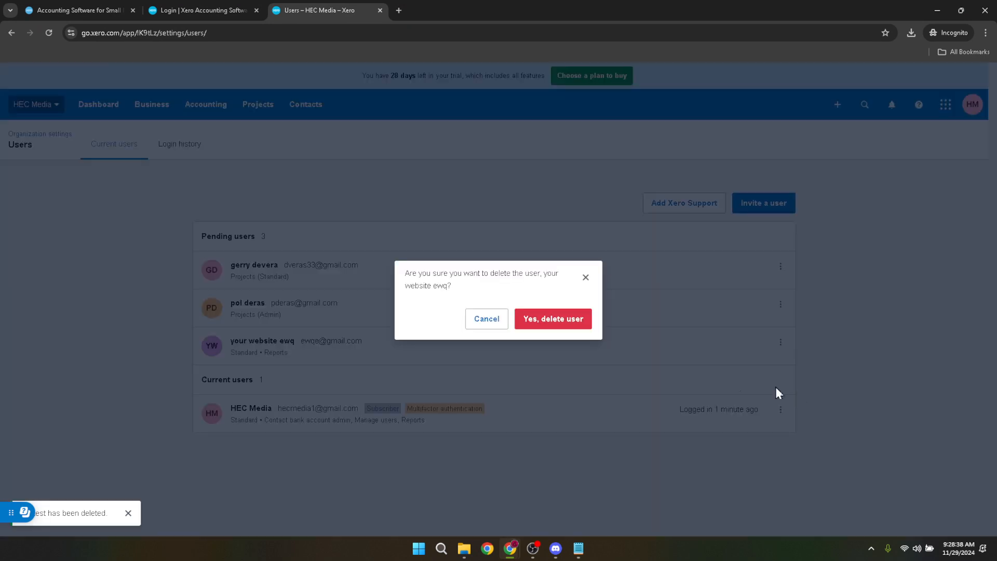
{"action": "left_click", "coordinate": [556, 318]}
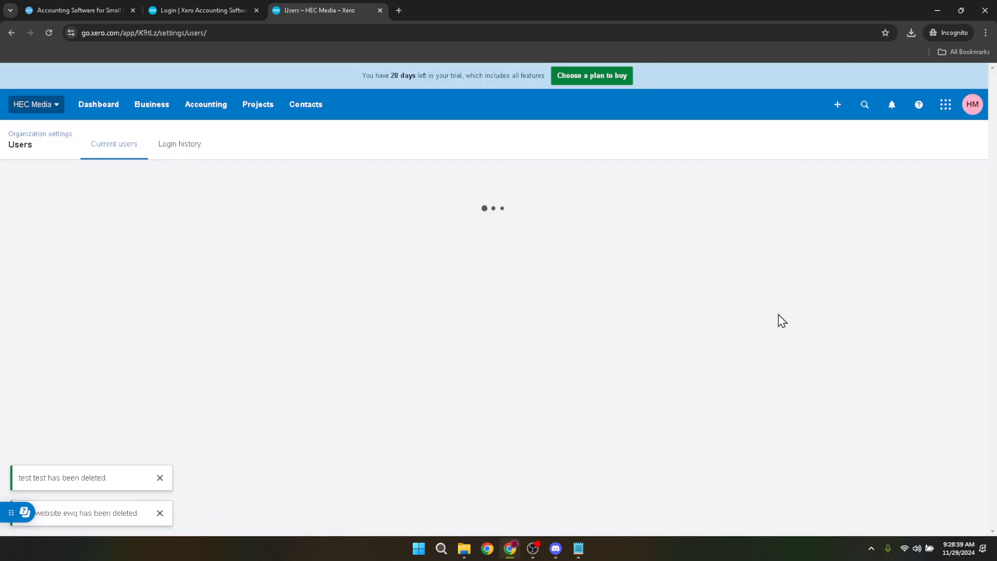
Step: Delete the pending user who has Projects (Admin) access
{"action": "left_click", "coordinate": [781, 310]}
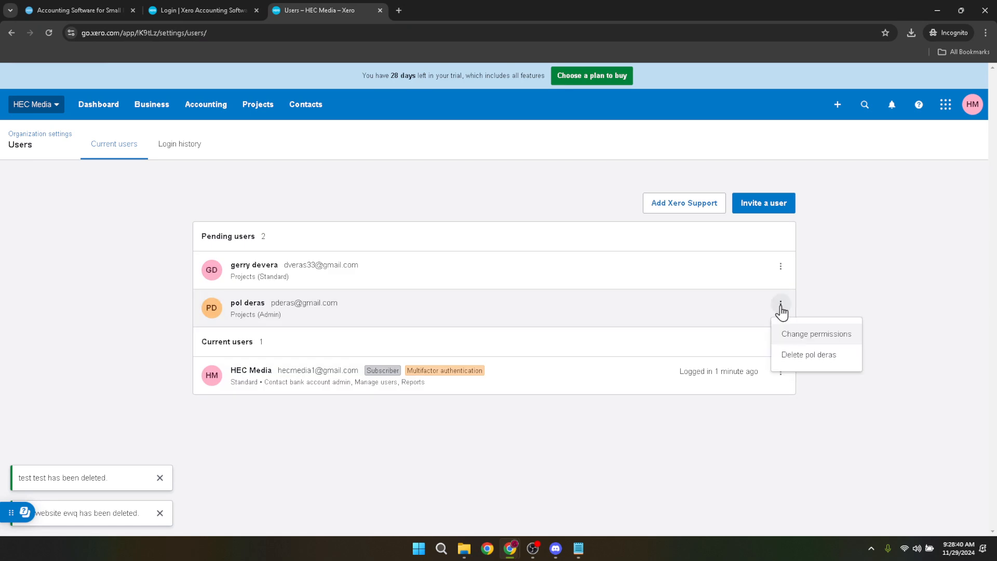
{"action": "left_click", "coordinate": [809, 356]}
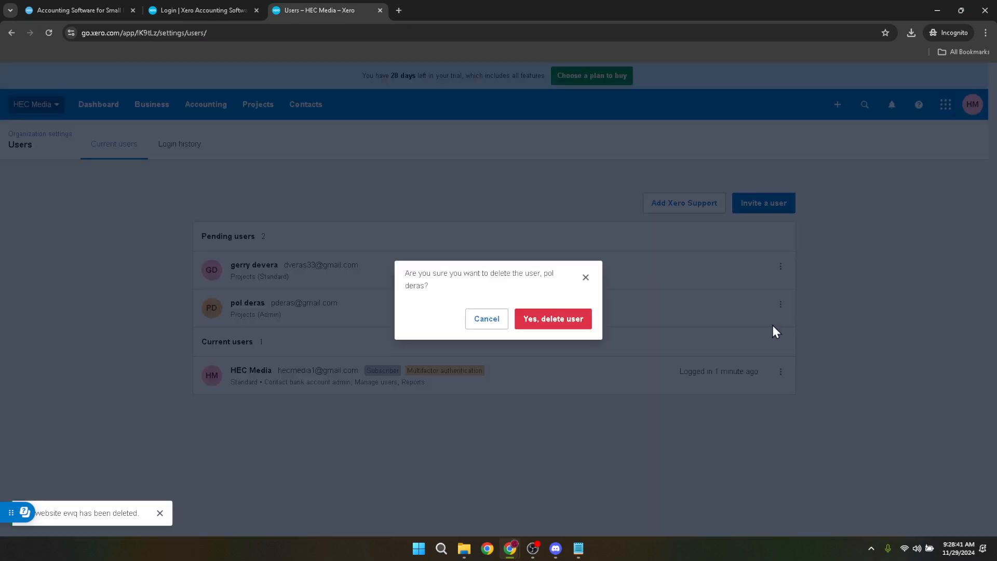